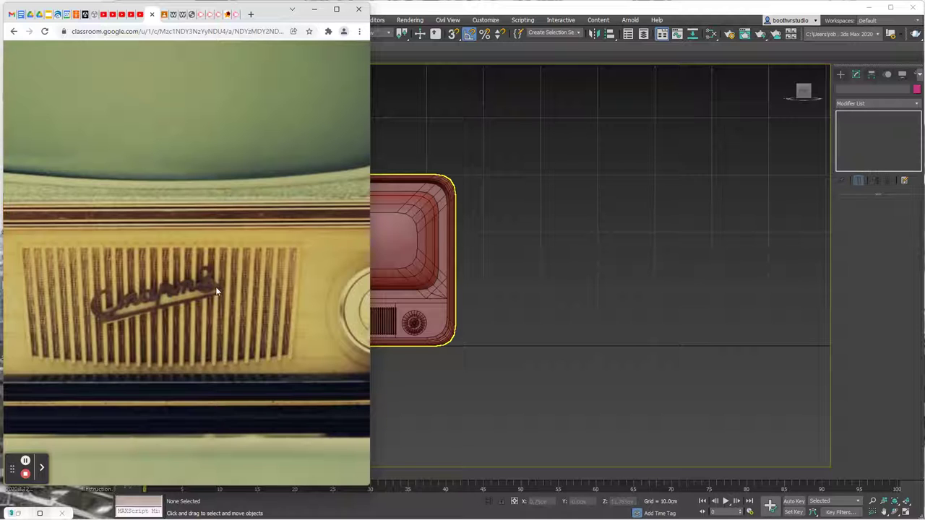
# - Bring the 3ds Max 4thBlockTV_06 scene in front of the browser's reference TV image
pyautogui.click(560, 239)
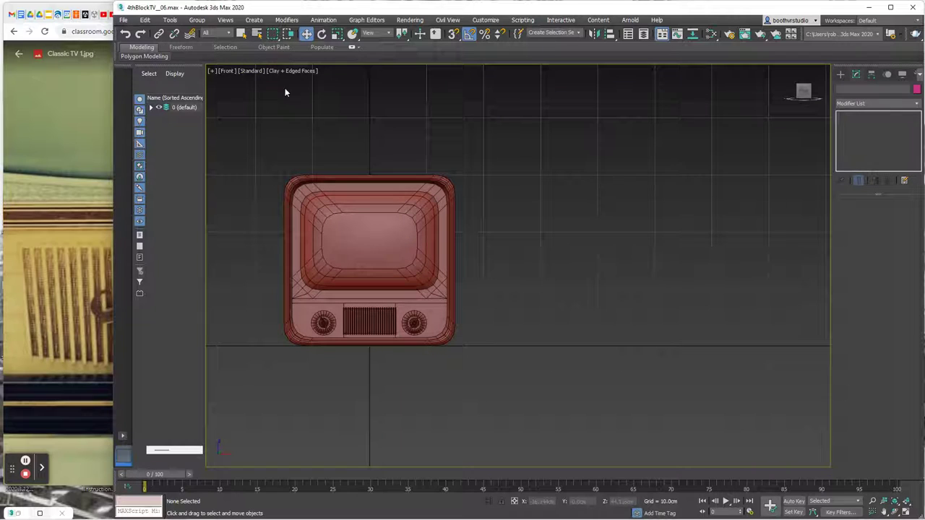
# - Draw a TextPlus region beside the TV in Front view and replace its text with 'Candy 3'
pyautogui.click(839, 75)
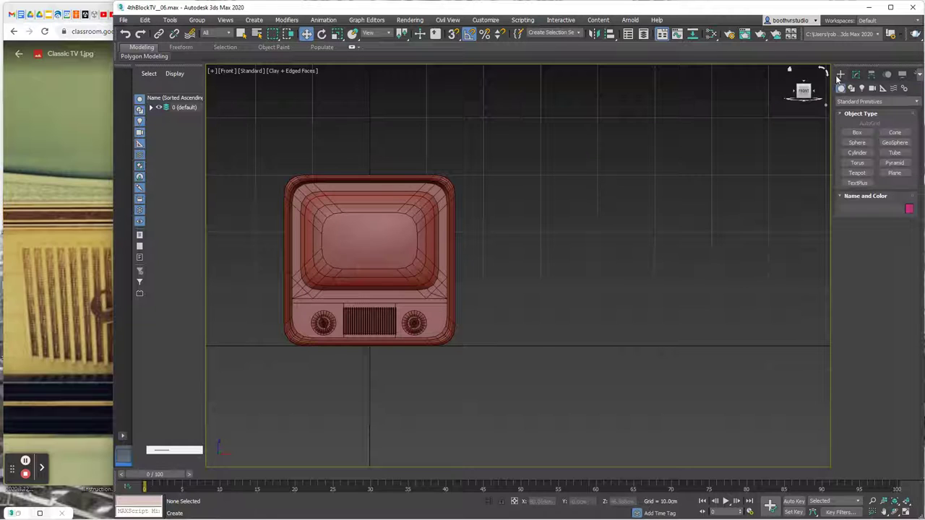
pyautogui.click(860, 183)
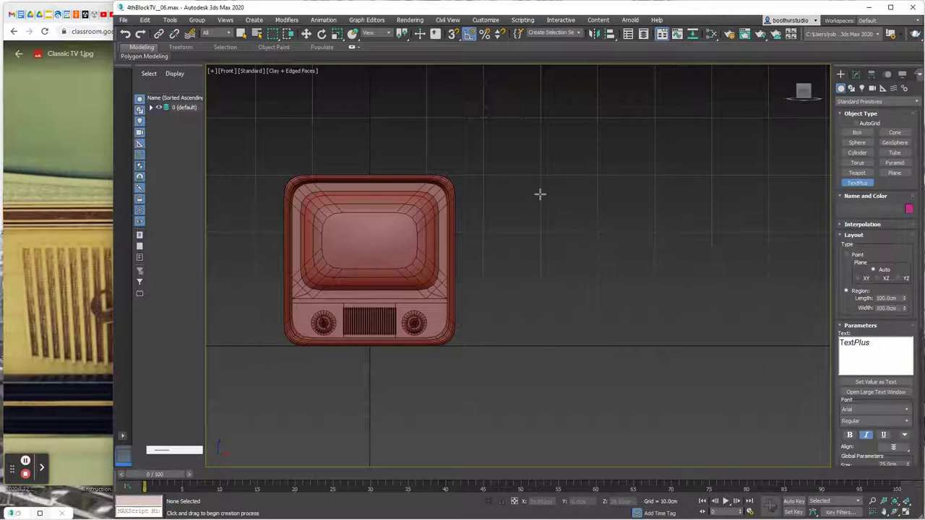
pyautogui.moveTo(539, 194); pyautogui.dragTo(753, 274)
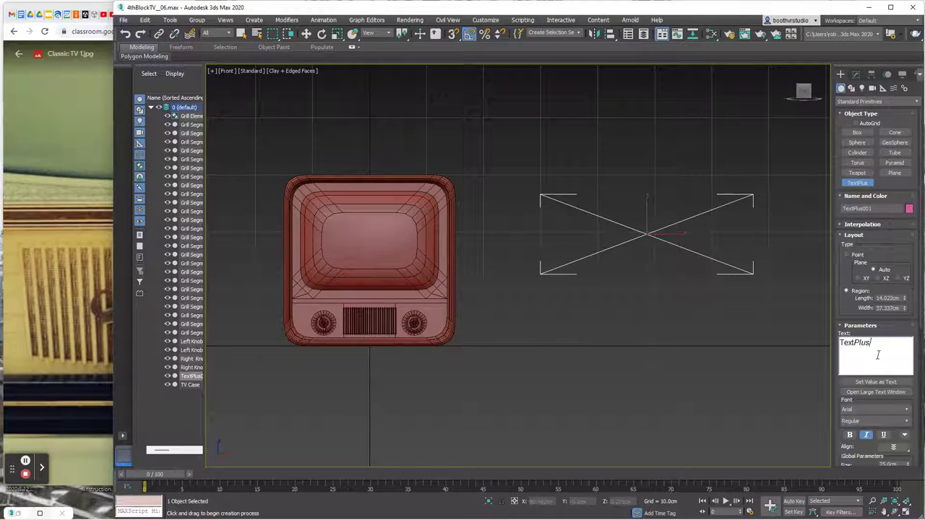
pyautogui.moveTo(874, 347); pyautogui.dragTo(810, 338)
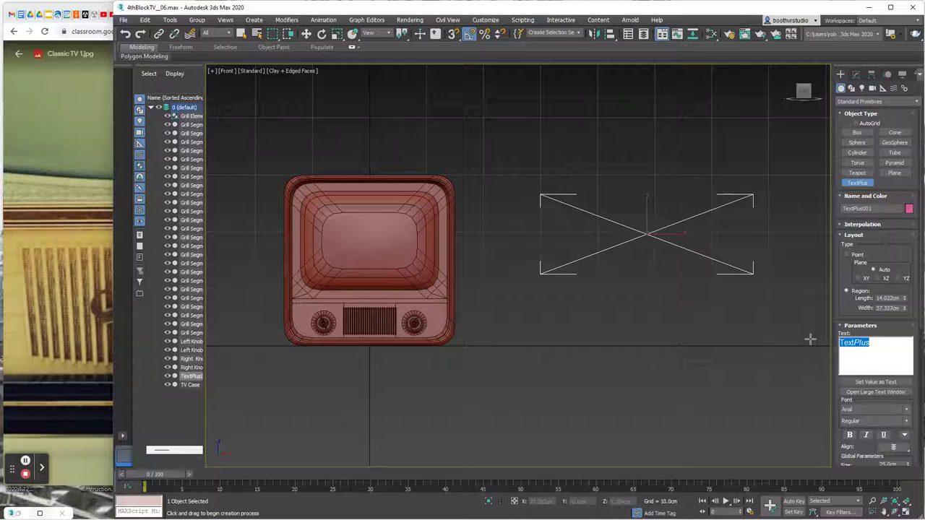
pyautogui.write('Candy 3')
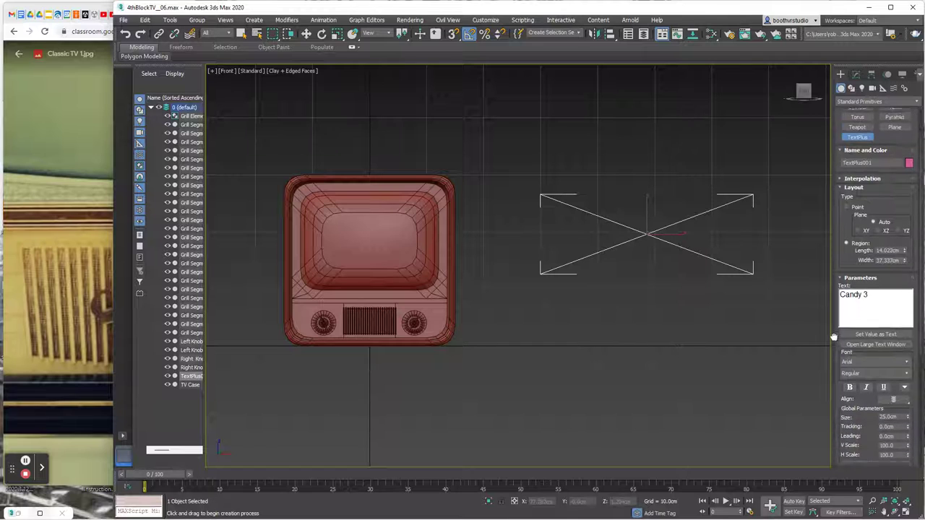
# - Set the text size to 2.25cm and shrink the region to 2.945cm length and 11.574cm width
pyautogui.scroll(-2, 837, 385)
pyautogui.moveTo(909, 370); pyautogui.dragTo(923, 425)
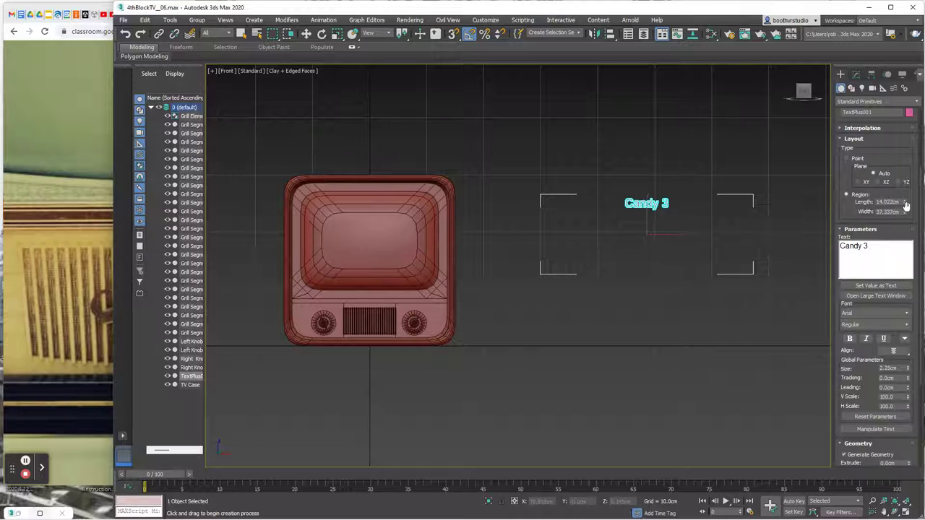
pyautogui.moveTo(904, 205); pyautogui.dragTo(917, 247)
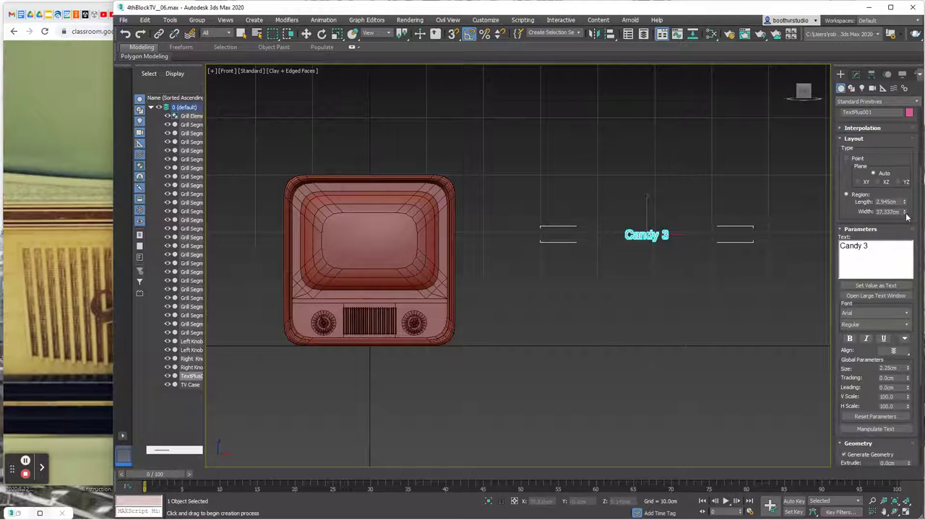
pyautogui.moveTo(905, 212); pyautogui.dragTo(918, 248)
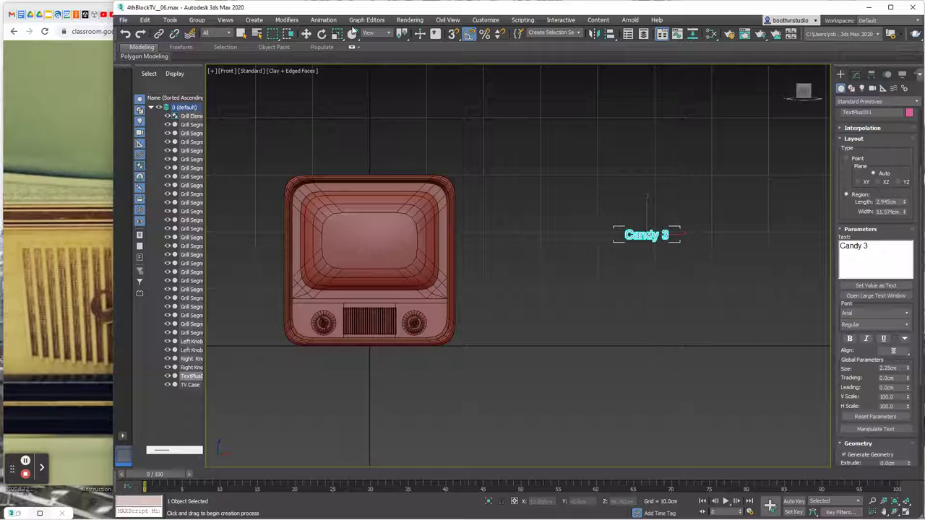
# - Frame the text and rename TextPlus001 to 'Candy 3' in the Modify panel
pyautogui.click(306, 34)
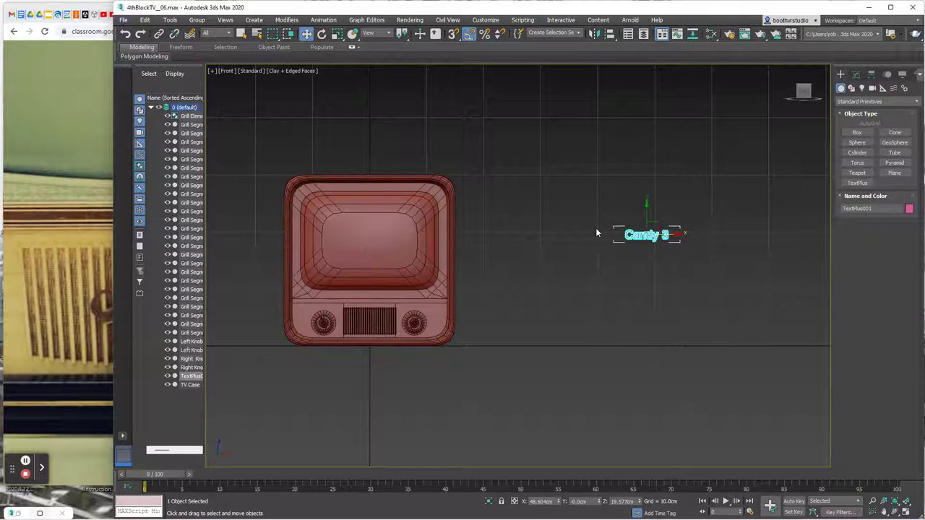
pyautogui.press('z')
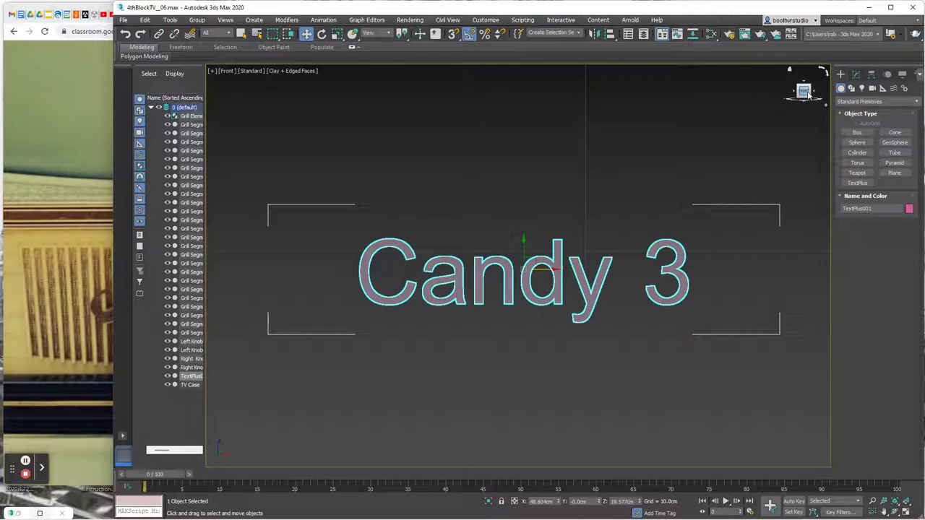
pyautogui.click(855, 74)
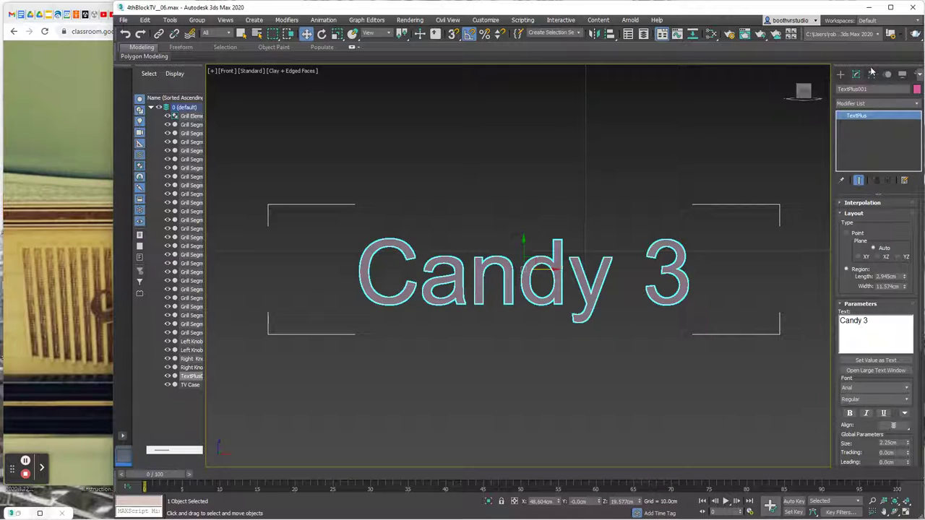
pyautogui.click(871, 89)
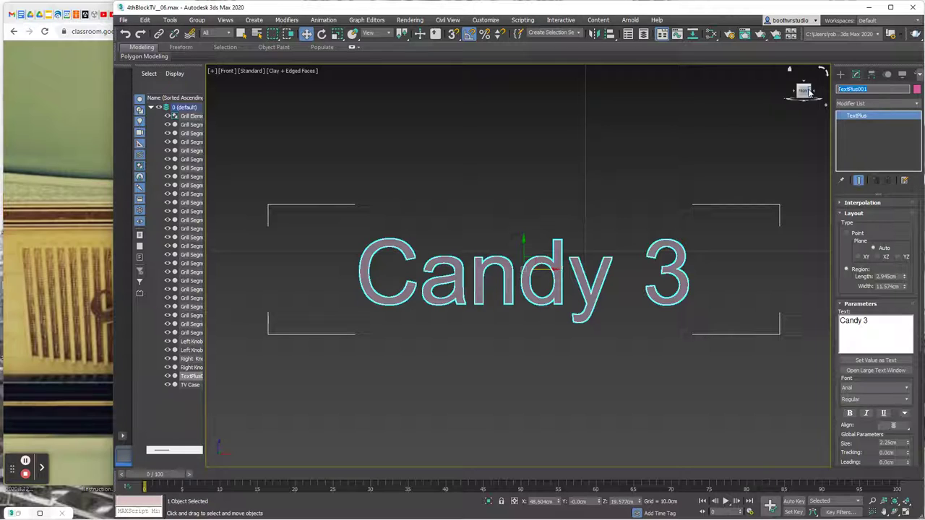
pyautogui.write('Candy 3')
pyautogui.press('Return')
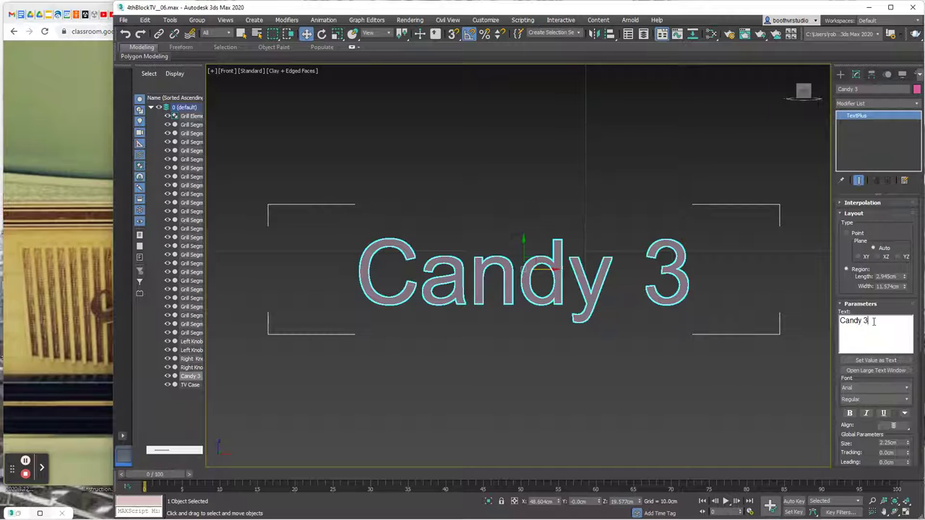
pyautogui.moveTo(869, 322); pyautogui.dragTo(834, 325)
# - Switch the Candy 3 font from Arial to Birdlove, then return to Select and Move
pyautogui.click(908, 389)
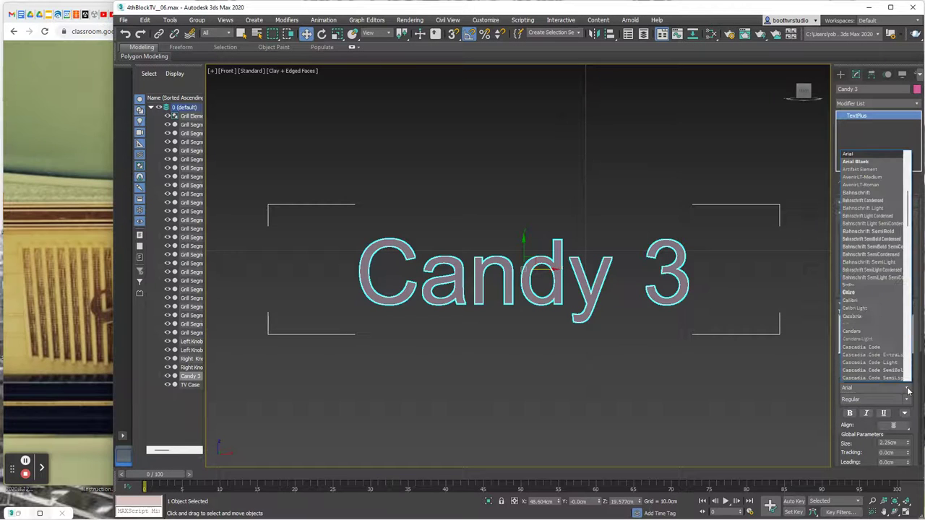
pyautogui.click(853, 285)
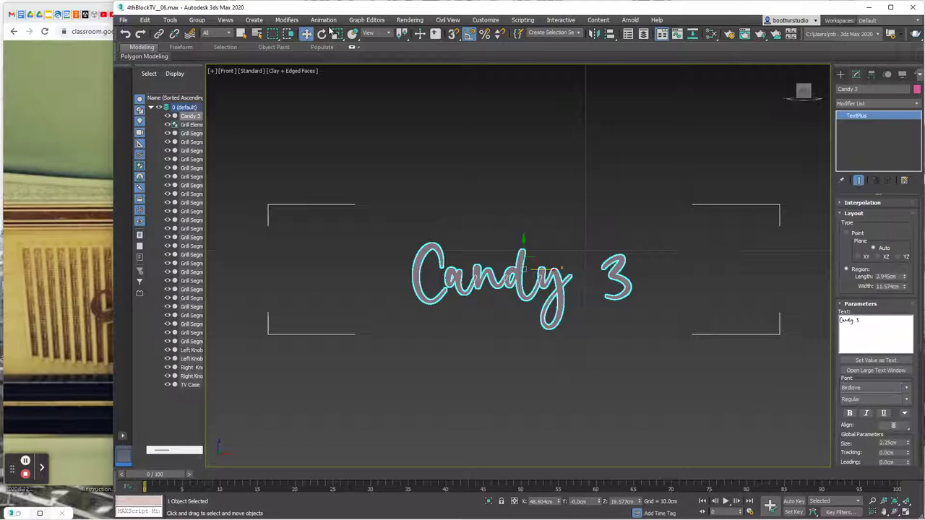
pyautogui.click(241, 34)
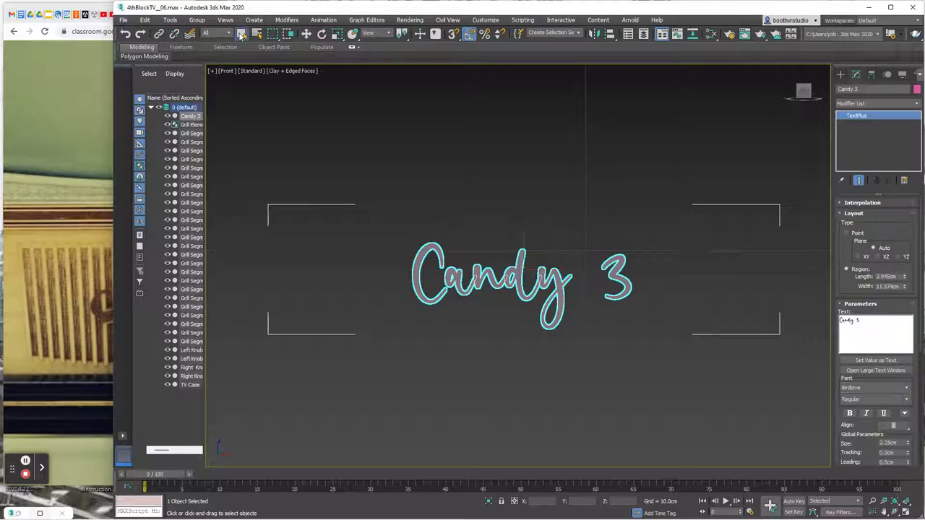
pyautogui.click(306, 35)
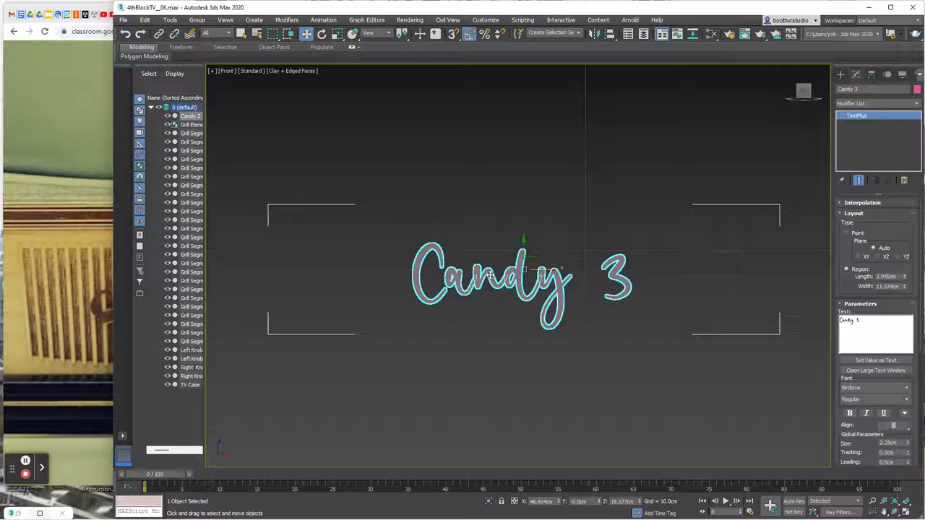
# - Shift the Candy 3 text left and, from Top view, onto the TV's front face
pyautogui.moveTo(542, 270); pyautogui.dragTo(508, 270)
pyautogui.scroll(-8, 456, 287)
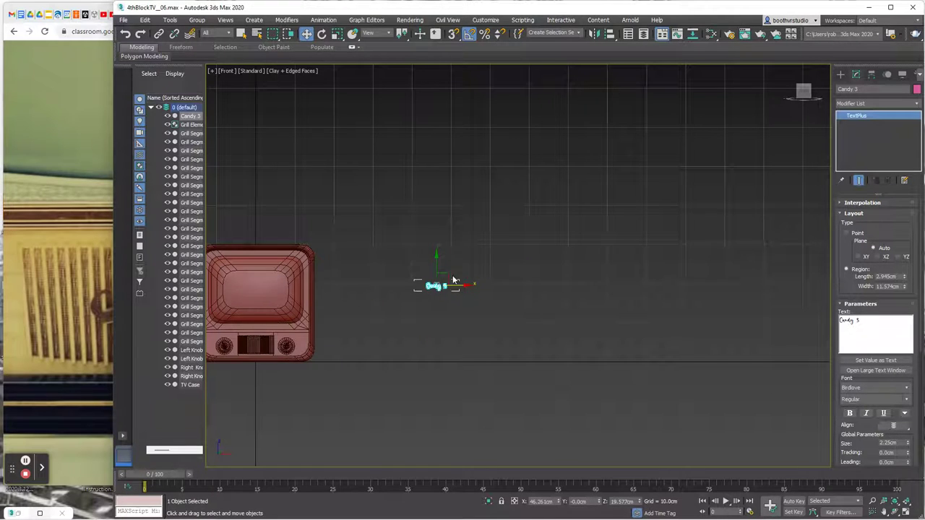
pyautogui.press('t')
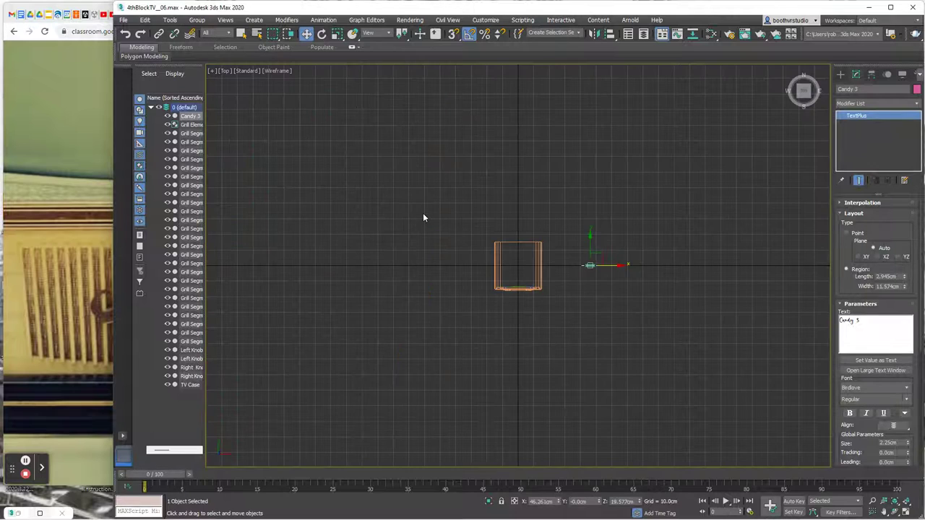
pyautogui.scroll(3, 564, 287)
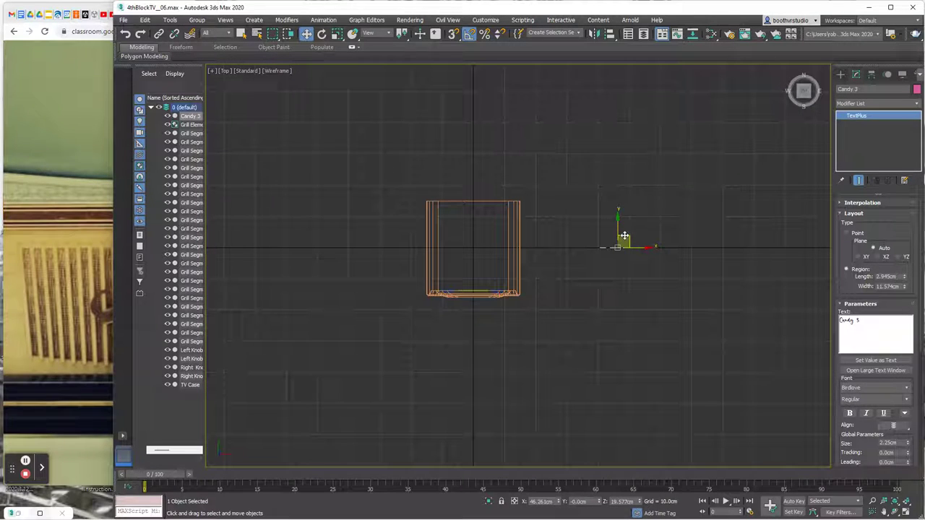
pyautogui.moveTo(624, 238); pyautogui.dragTo(480, 296)
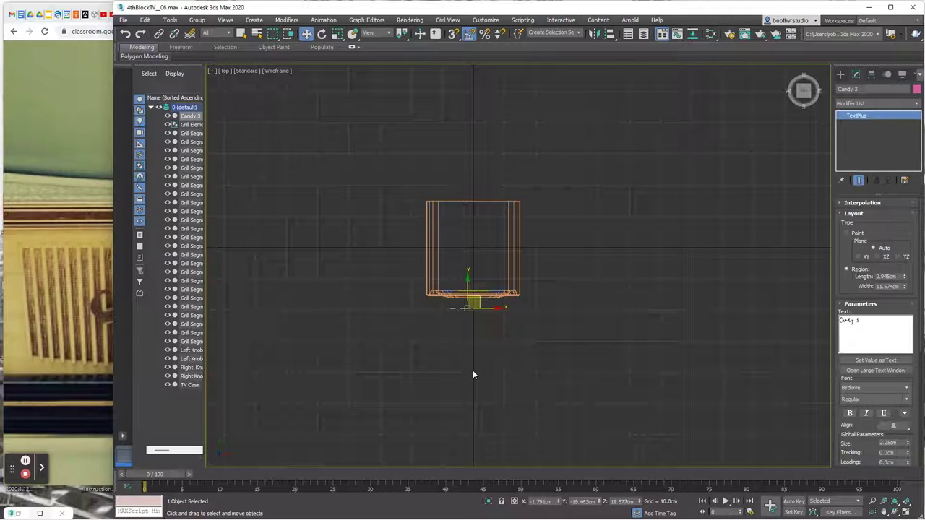
pyautogui.press('p')
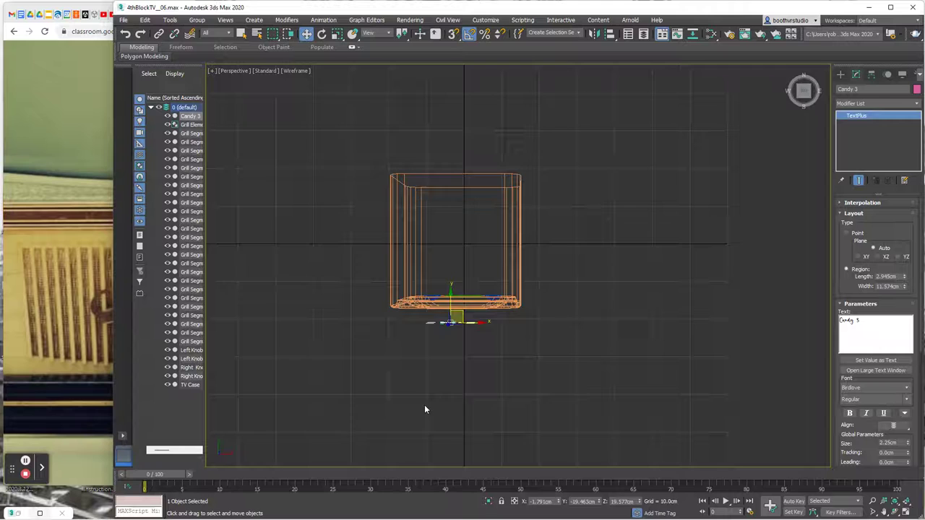
pyautogui.keyDown('alt'); pyautogui.moveTo(424, 405); pyautogui.dragTo(415, 327, button='middle'); pyautogui.keyUp('alt')
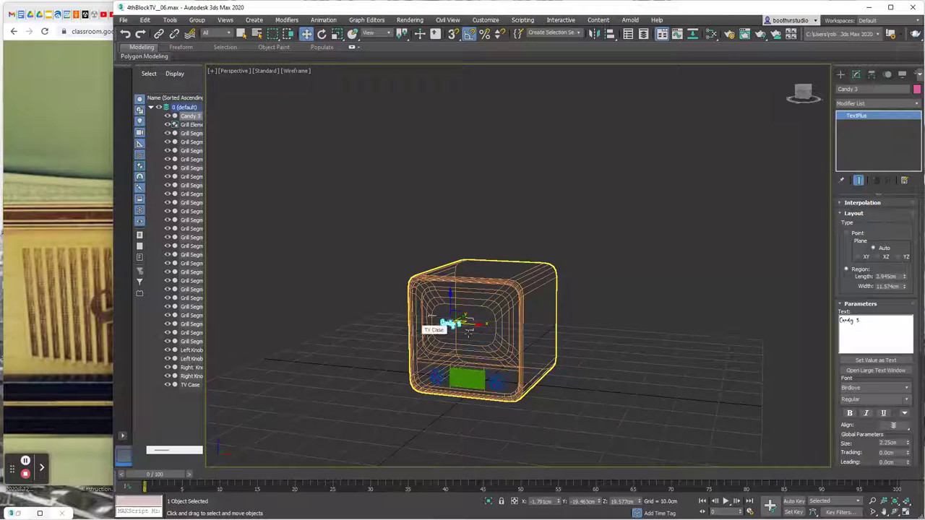
# - In shaded Perspective view, lower the text onto the yellow grill and push it flush against the panel
pyautogui.press('F3')
pyautogui.scroll(6, 458, 266)
pyautogui.scroll(-8, 458, 267)
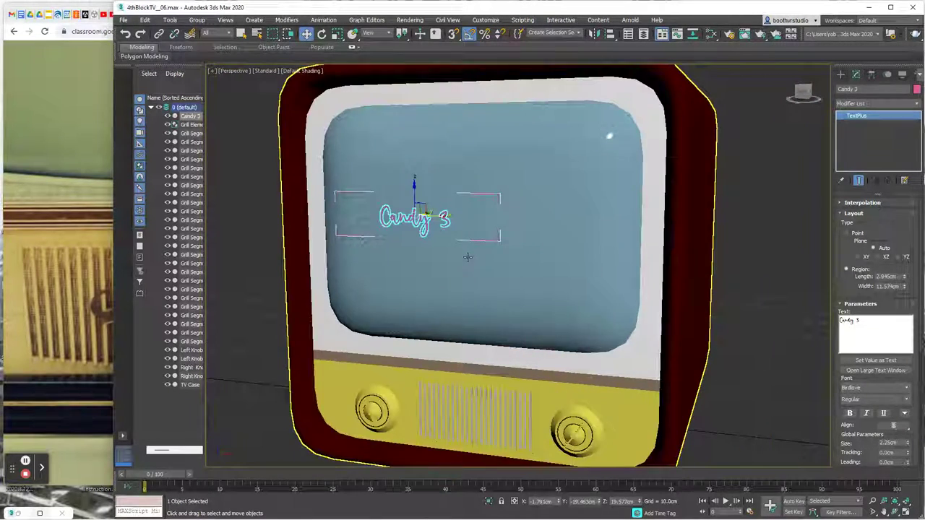
pyautogui.moveTo(431, 204); pyautogui.dragTo(453, 373)
pyautogui.keyDown('alt'); pyautogui.moveTo(453, 373); pyautogui.dragTo(519, 365, button='middle'); pyautogui.keyUp('alt')
pyautogui.moveTo(441, 376)
pyautogui.keyDown('alt'); pyautogui.mouseDown(button='middle')
pyautogui.moveTo(444, 396)
pyautogui.moveTo(436, 372)
pyautogui.mouseUp(button='middle'); pyautogui.keyUp('alt')
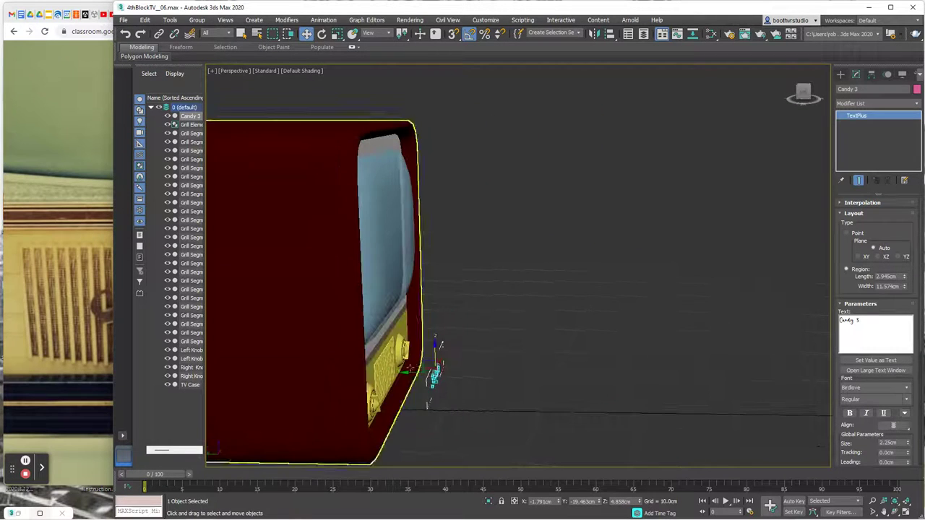
pyautogui.moveTo(435, 373); pyautogui.dragTo(368, 361)
pyautogui.press('z')
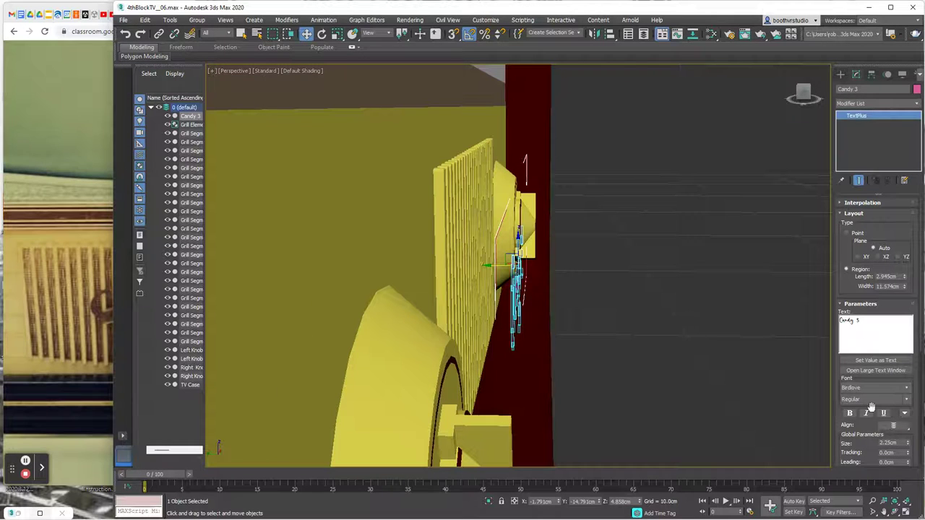
pyautogui.moveTo(709, 310); pyautogui.dragTo(633, 282, button='middle')
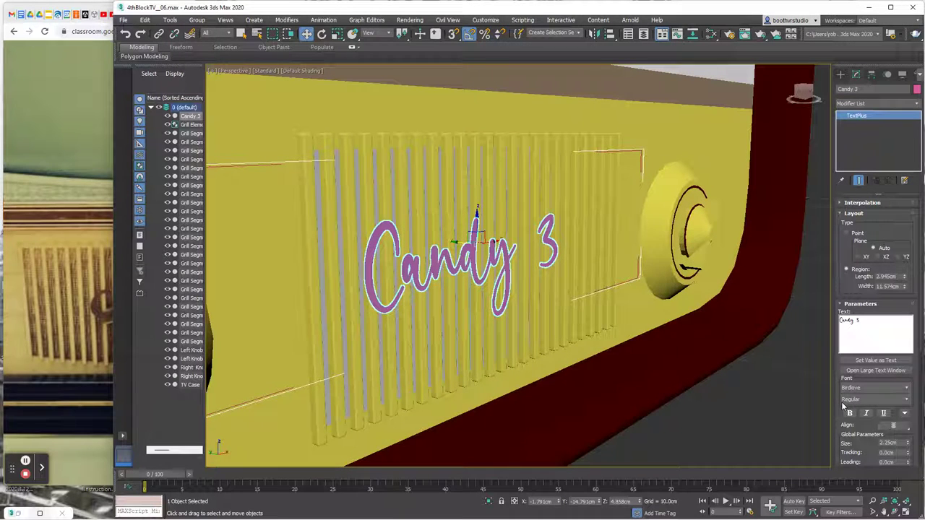
pyautogui.moveTo(853, 434); pyautogui.dragTo(853, 207)
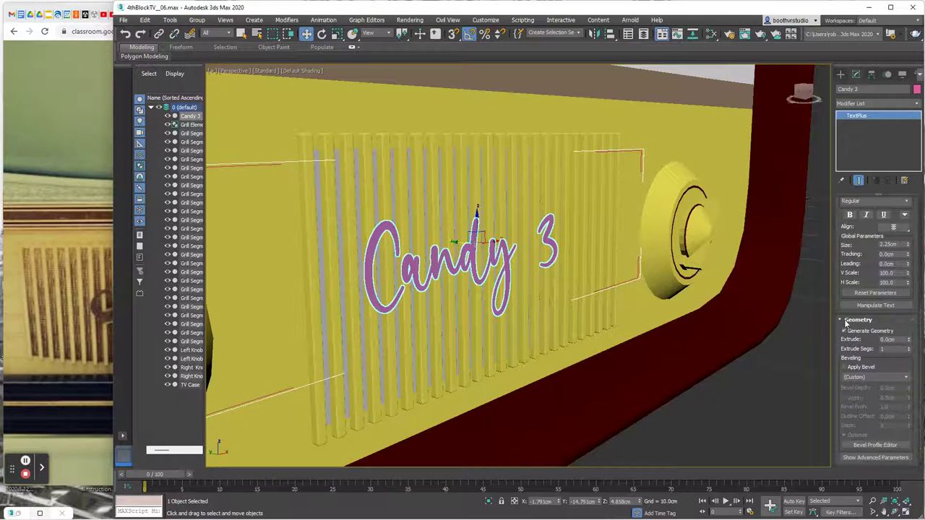
# - Set the Candy 3 text's extrusion depth to 0.5cm
pyautogui.click(884, 339)
pyautogui.moveTo(882, 339); pyautogui.dragTo(900, 342)
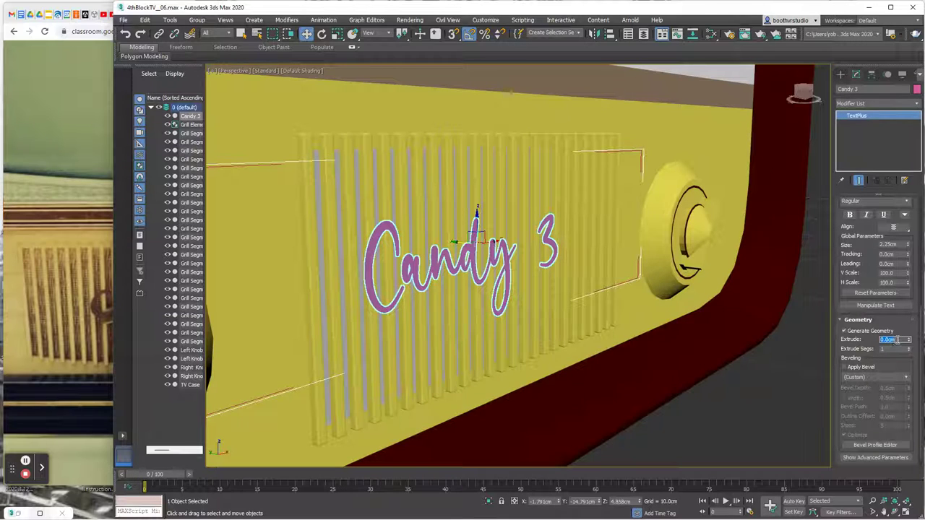
pyautogui.write('0.5')
pyautogui.press('Return')
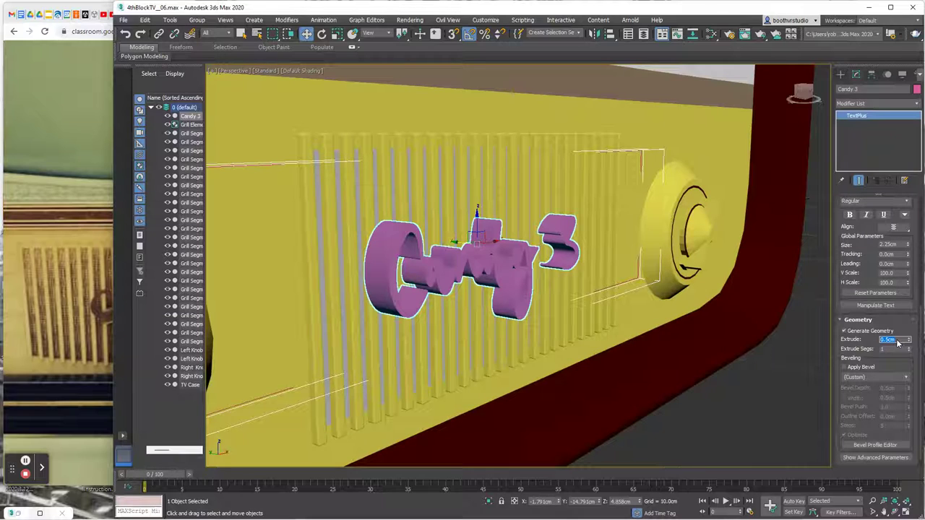
# - Reset the text's X position to 0.0cm and slide it to centre across the grill bars
pyautogui.keyDown('alt'); pyautogui.moveTo(596, 327); pyautogui.dragTo(558, 316, button='middle'); pyautogui.keyUp('alt')
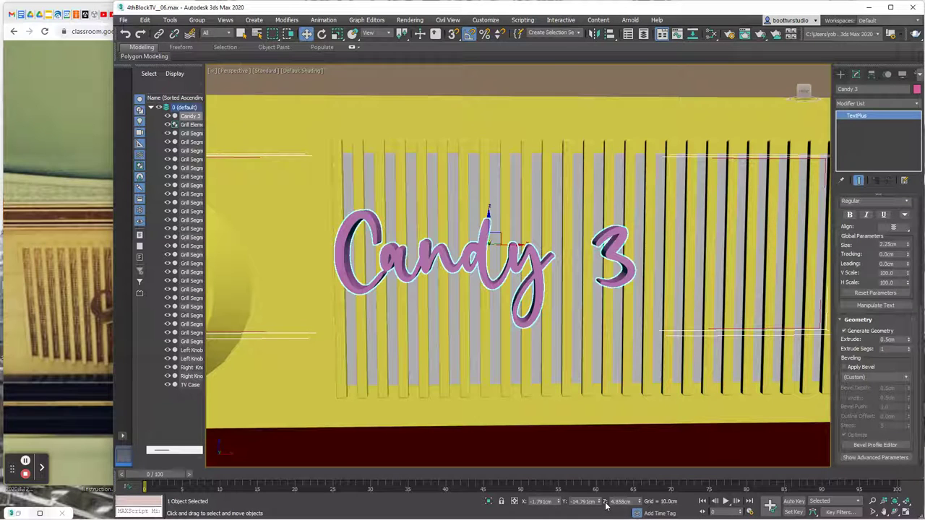
pyautogui.rightClick(558, 503)
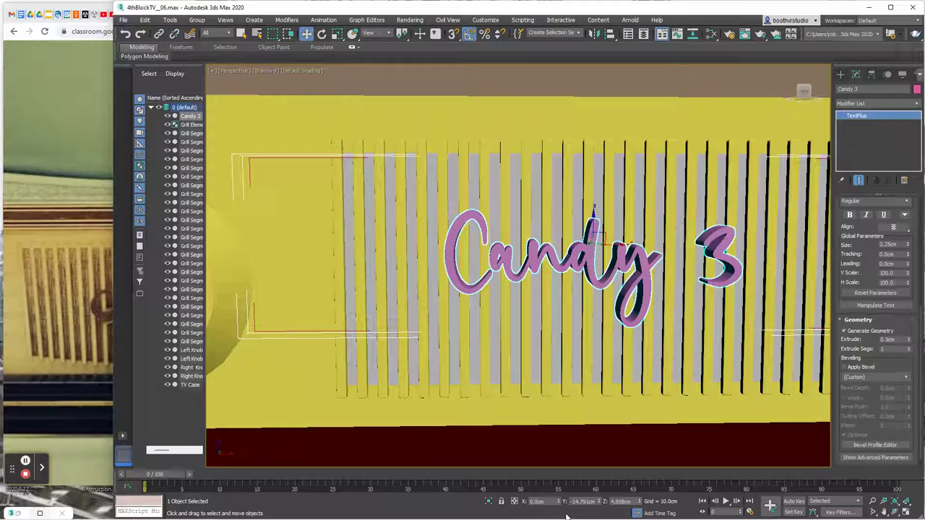
pyautogui.scroll(-4, 740, 428)
pyautogui.scroll(2, 720, 372)
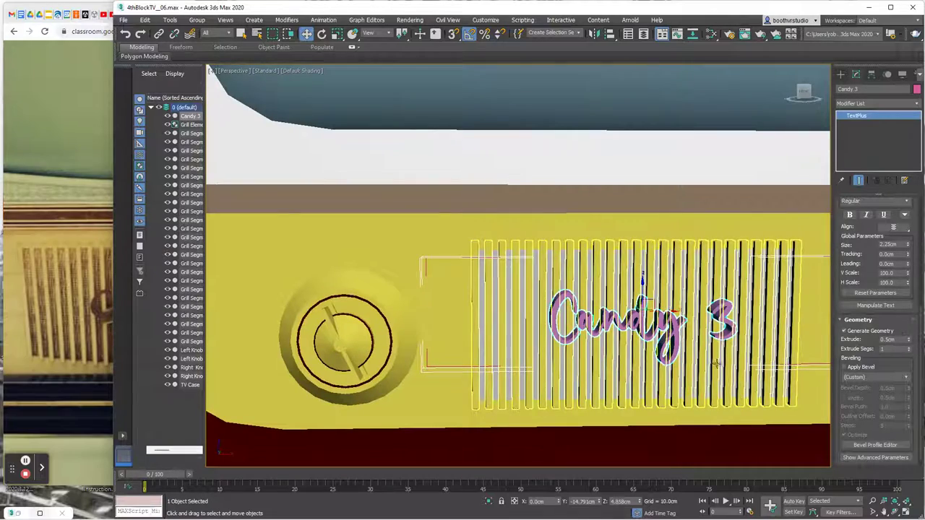
pyautogui.keyDown('alt'); pyautogui.moveTo(712, 362); pyautogui.dragTo(737, 371, button='middle'); pyautogui.keyUp('alt')
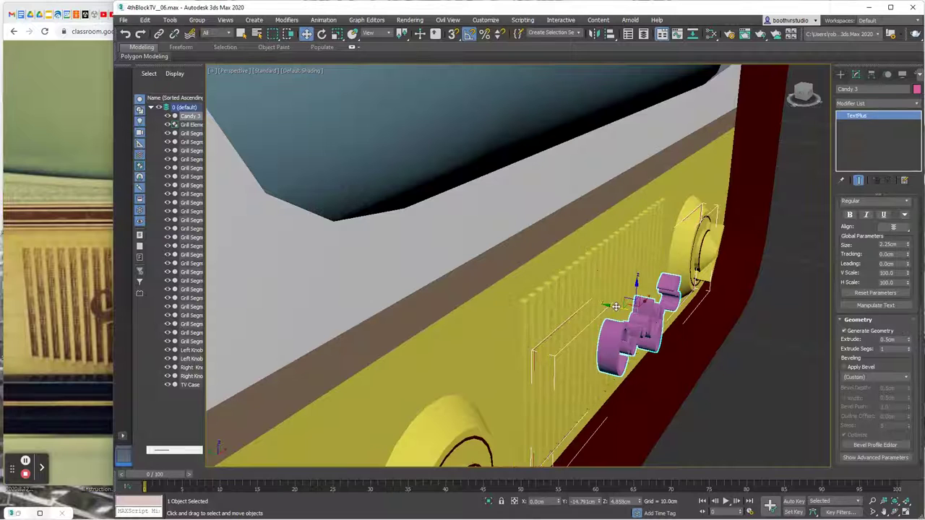
pyautogui.moveTo(599, 302); pyautogui.dragTo(577, 295)
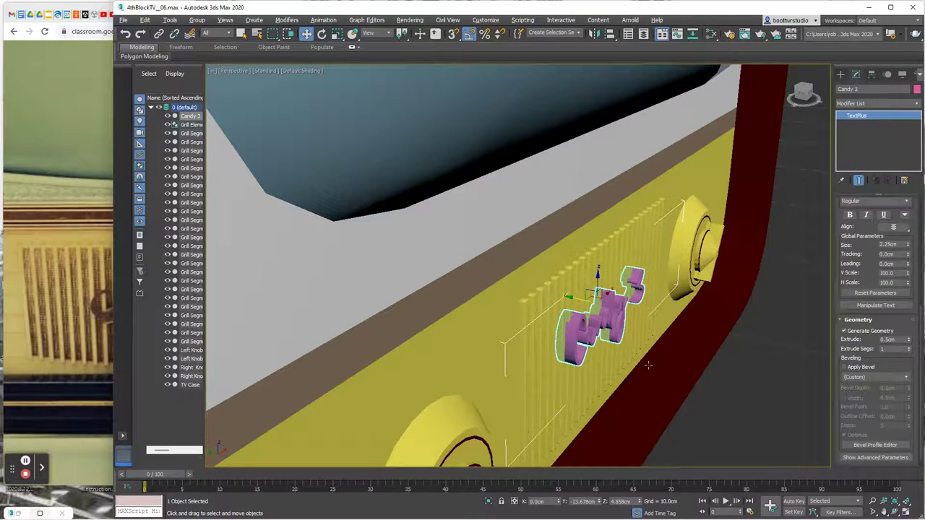
pyautogui.keyDown('alt'); pyautogui.moveTo(577, 295); pyautogui.dragTo(589, 338, button='middle'); pyautogui.keyUp('alt')
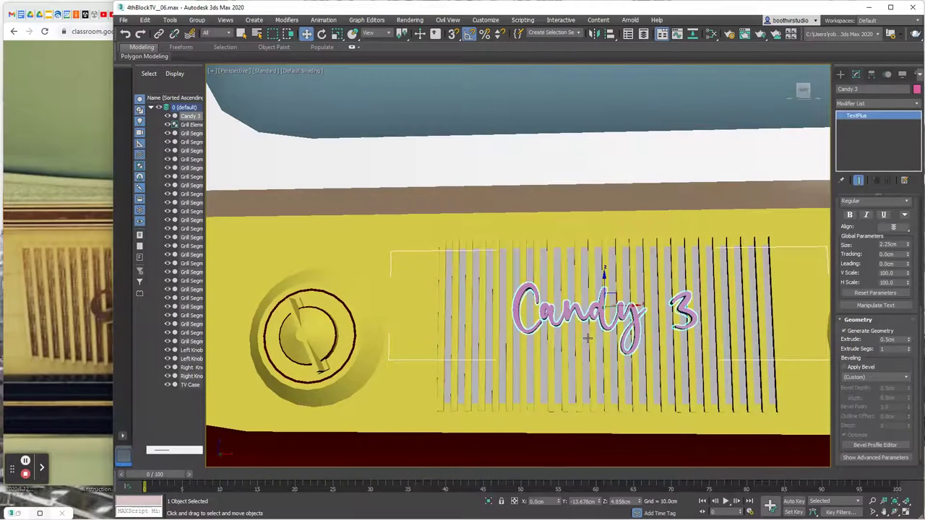
# - Turn on Apply Bevel and set the bevel depth to 0.1cm
pyautogui.click(845, 369)
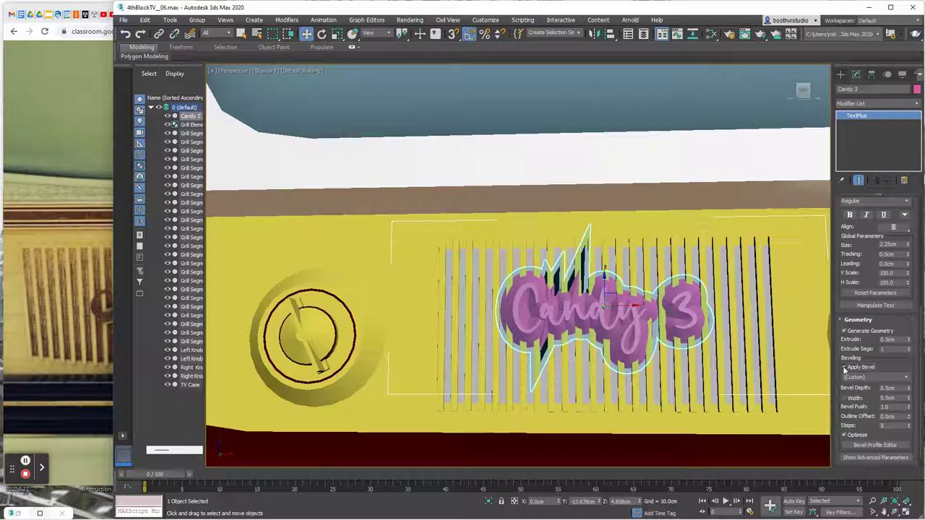
pyautogui.doubleClick(893, 388)
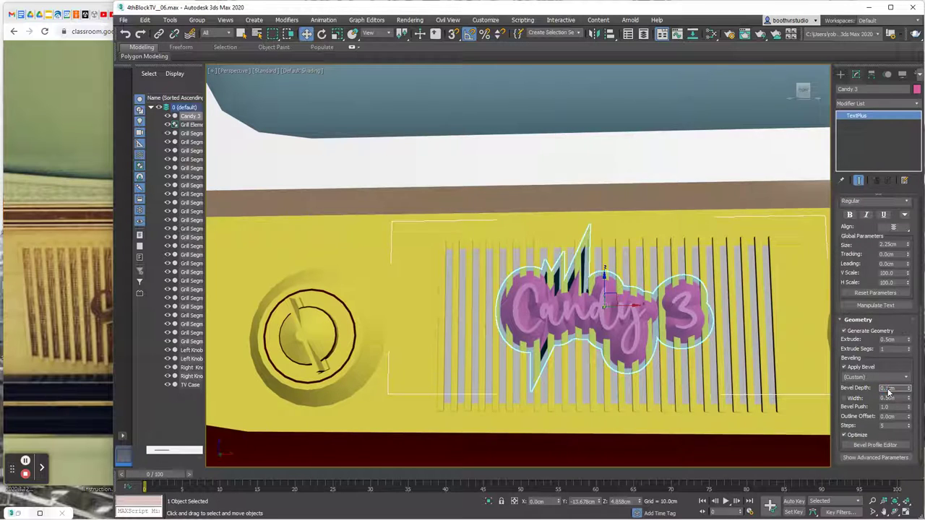
pyautogui.press('Return')
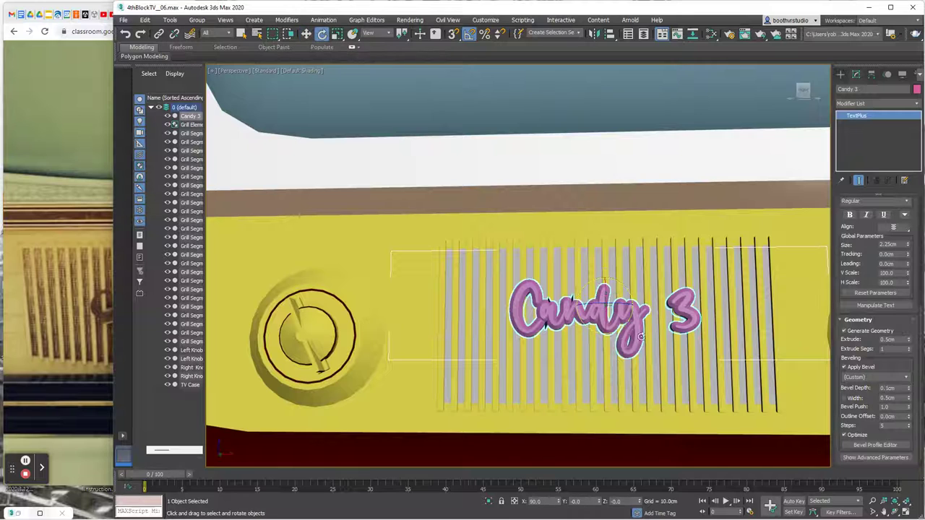
# - Rotate the Candy 3 text -15° on the grill, zoom out, and render the perspective view
pyautogui.moveTo(625, 289); pyautogui.dragTo(622, 283)
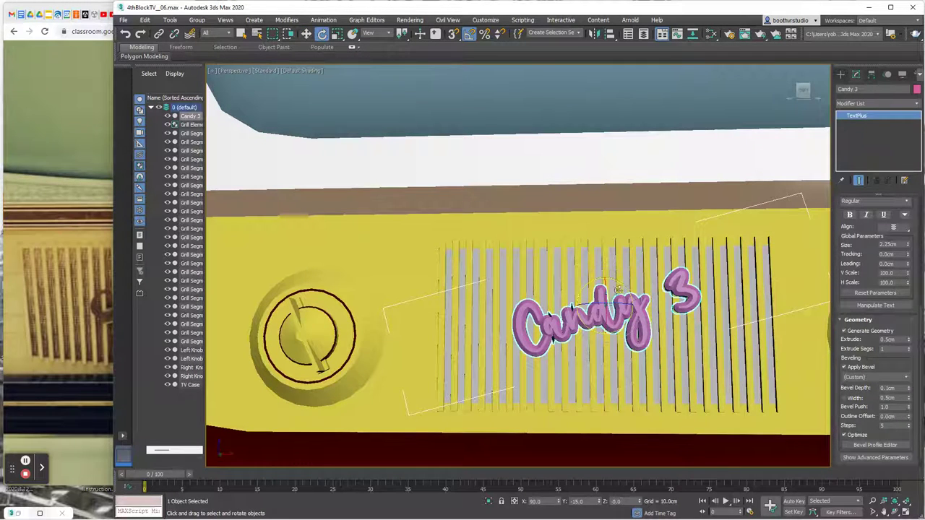
pyautogui.scroll(-6, 647, 334)
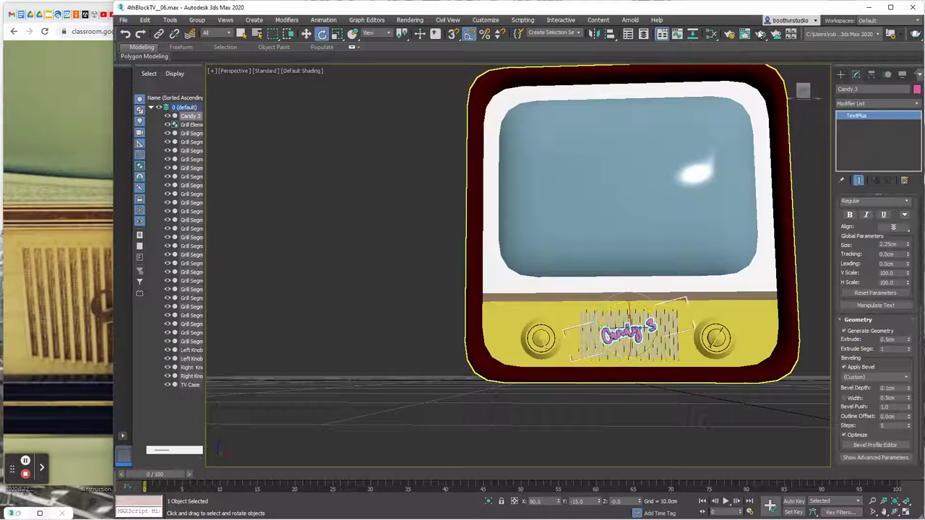
pyautogui.click(761, 35)
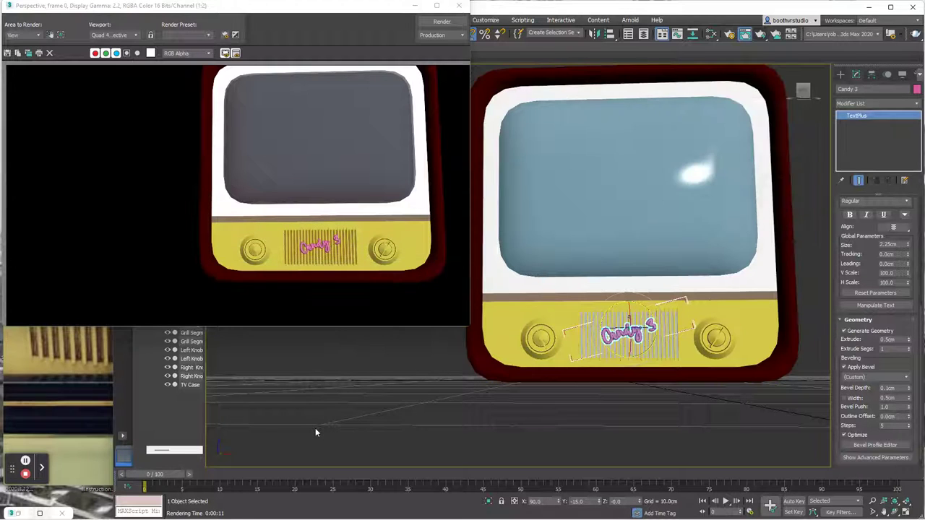
# - Reframe the TV in the perspective viewport and render the scene a second time
pyautogui.scroll(3, 653, 314)
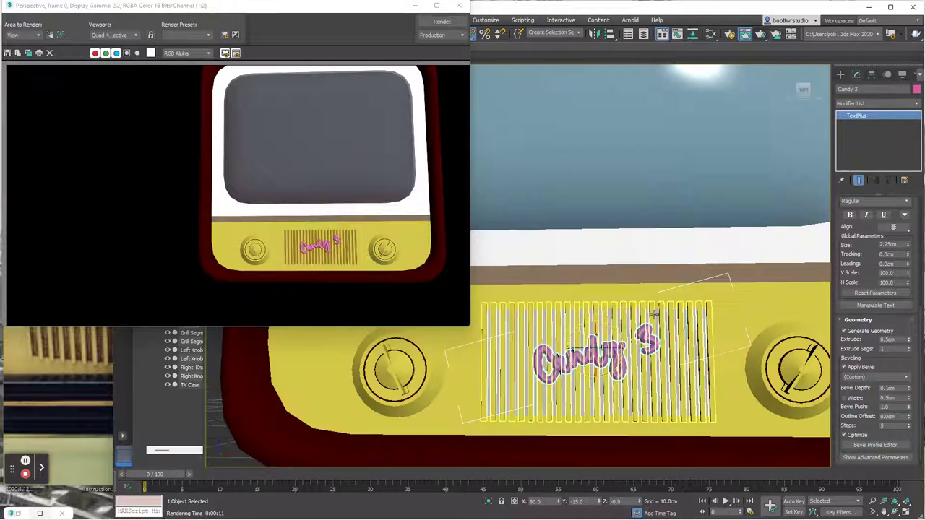
pyautogui.scroll(2, 661, 310)
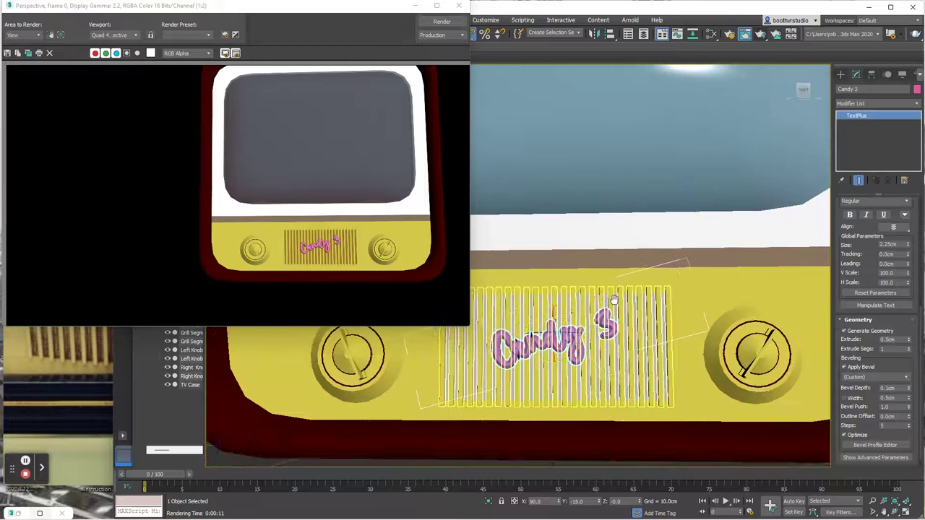
pyautogui.scroll(-3, 636, 307)
pyautogui.click(762, 38)
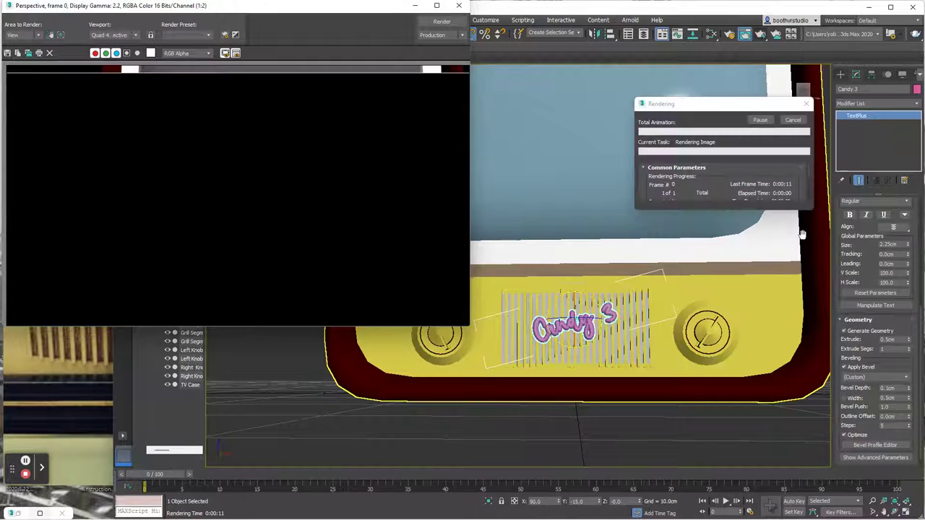